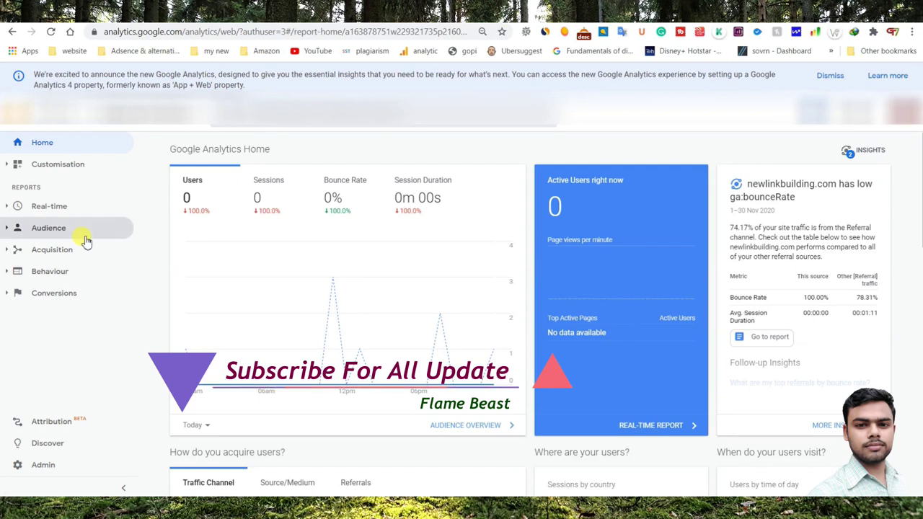
Look over the Home summary and open the Dashboards list under Customisation.
{"action": "scroll", "coordinate": [294, 271], "scroll_direction": "down", "scroll_amount": 3}
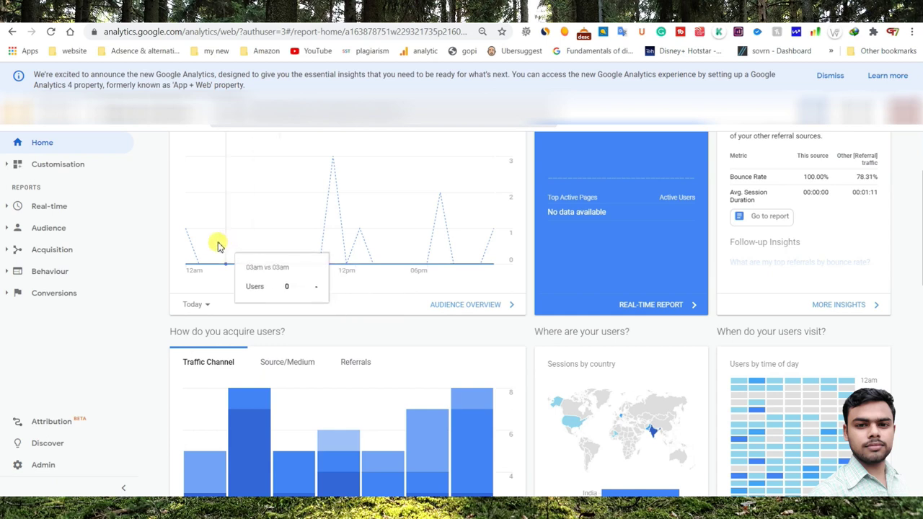
{"action": "scroll", "coordinate": [186, 266], "scroll_direction": "up", "scroll_amount": 2}
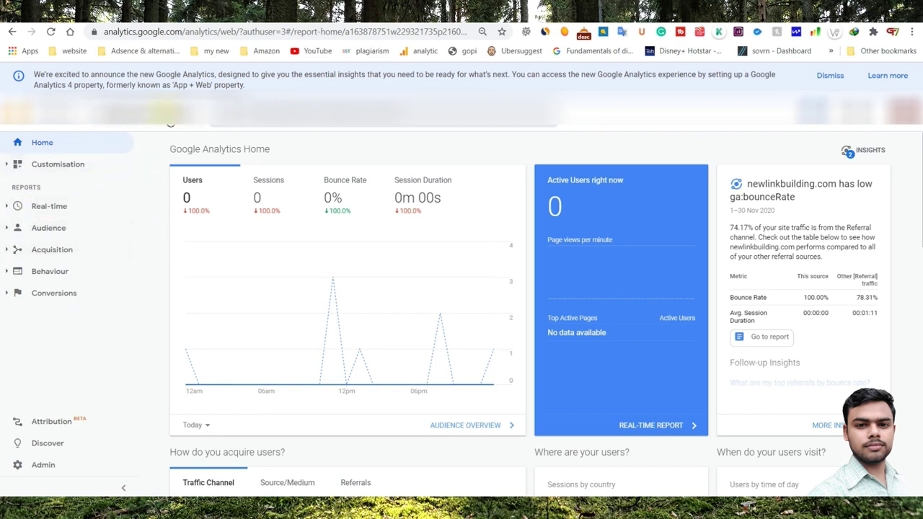
{"action": "left_click", "coordinate": [58, 169]}
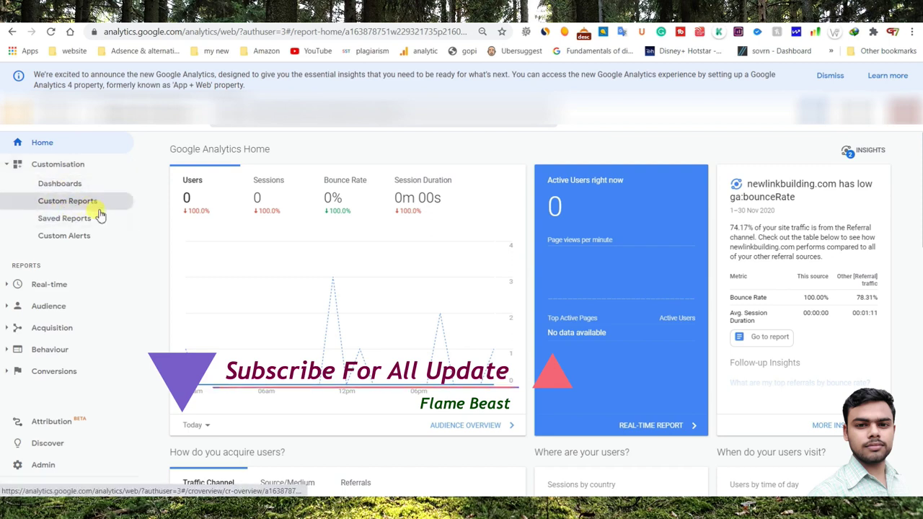
{"action": "left_click", "coordinate": [52, 165]}
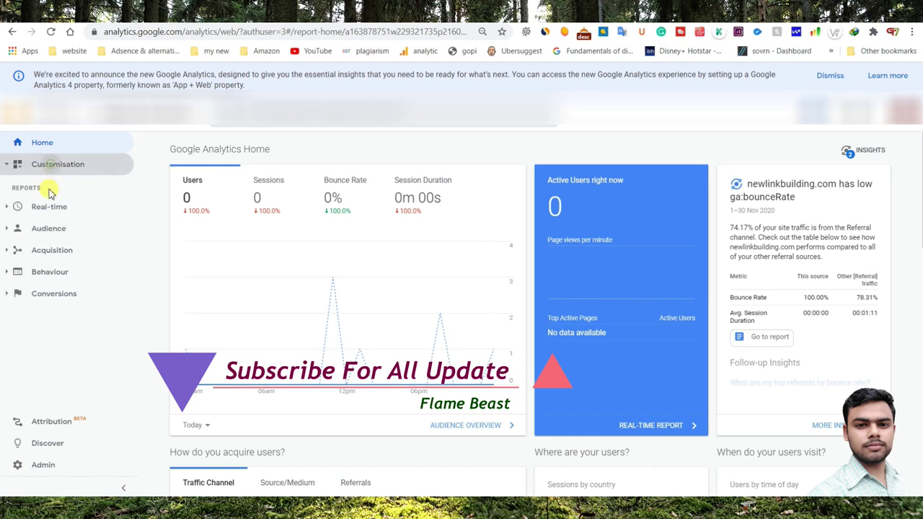
{"action": "left_click", "coordinate": [54, 165]}
{"action": "left_click", "coordinate": [51, 185]}
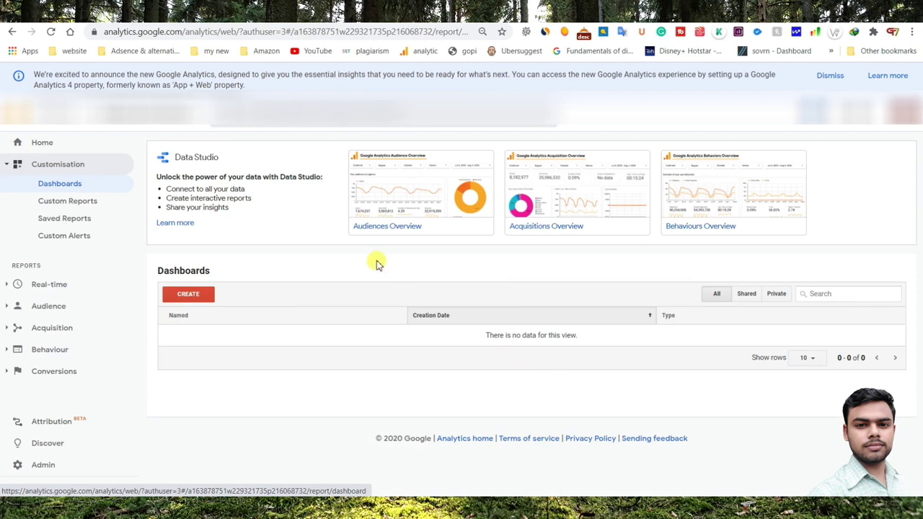
Create a new dashboard from the Starter Dashboard template, keeping the name Untitled Dashboard.
{"action": "left_click", "coordinate": [194, 297]}
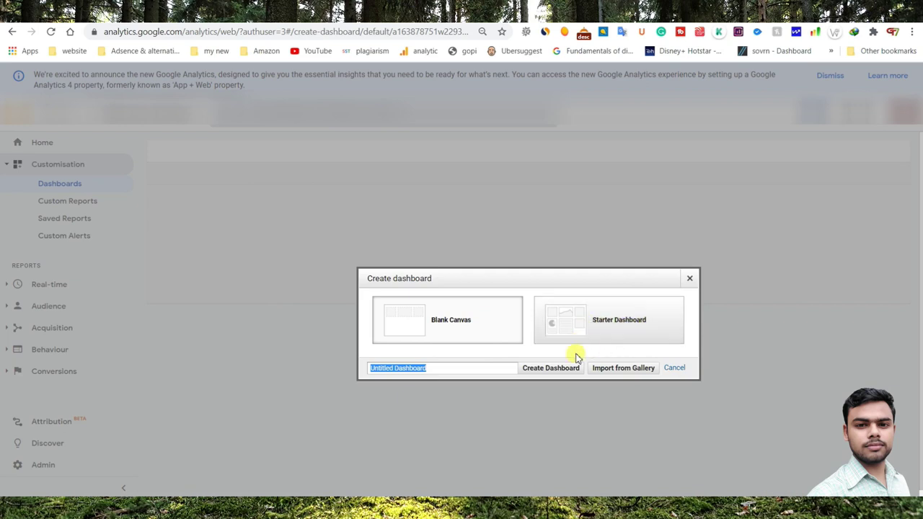
{"action": "left_click", "coordinate": [461, 369]}
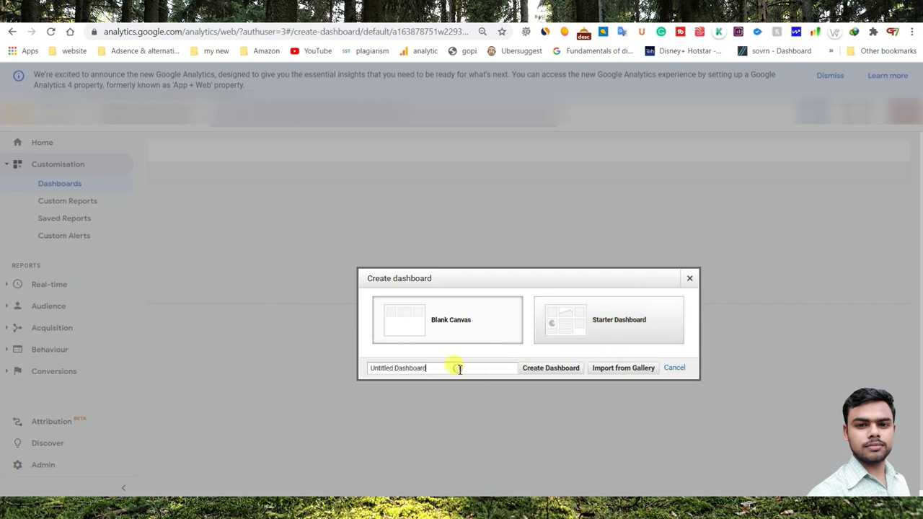
{"action": "left_click", "coordinate": [594, 317]}
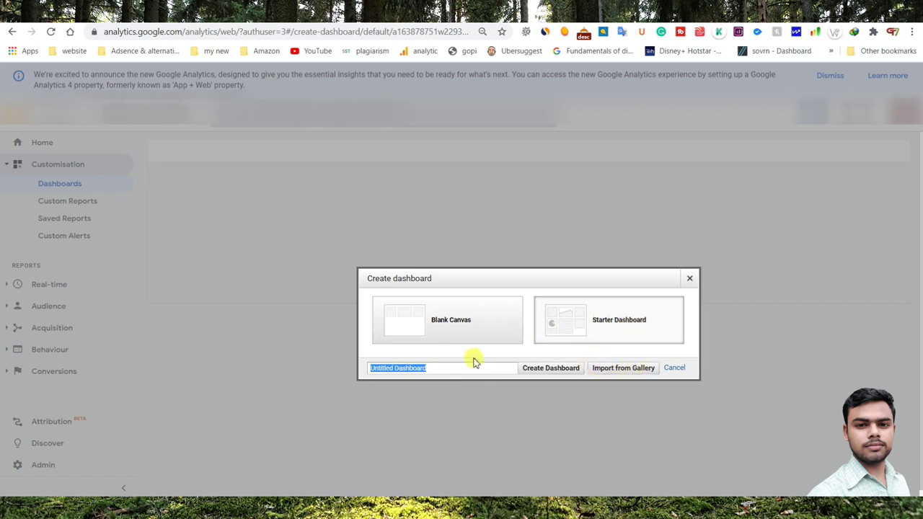
{"action": "left_click", "coordinate": [570, 370]}
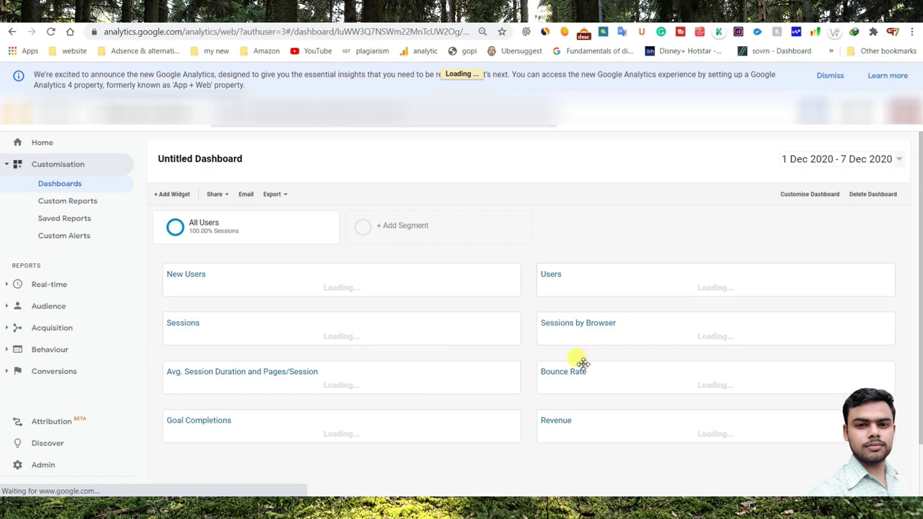
Examine the new dashboard's widgets, including the New Users chart and the Avg. Session Duration and Pages/Session chart.
{"action": "mouse_move", "coordinate": [420, 339]}
{"action": "scroll", "coordinate": [421, 338], "scroll_direction": "down", "scroll_amount": 3}
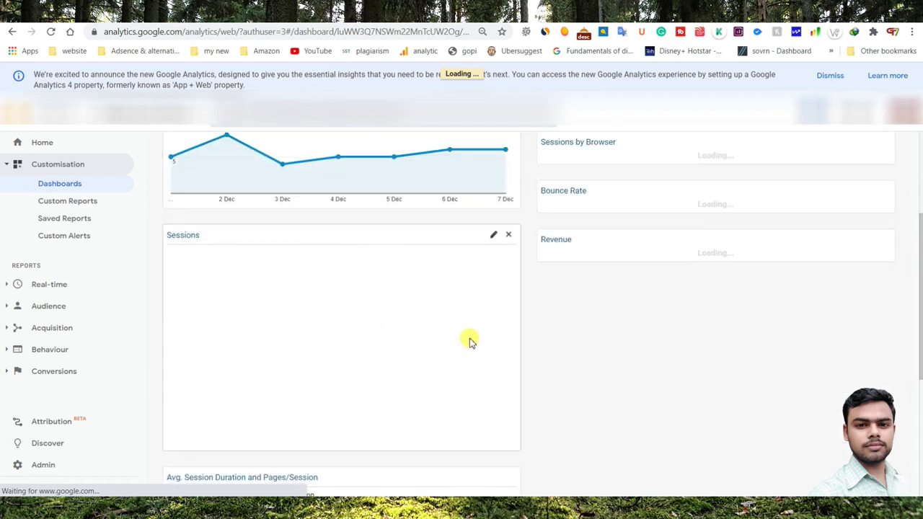
{"action": "scroll", "coordinate": [400, 318], "scroll_direction": "down", "scroll_amount": 3}
{"action": "scroll", "coordinate": [398, 325], "scroll_direction": "up", "scroll_amount": 3}
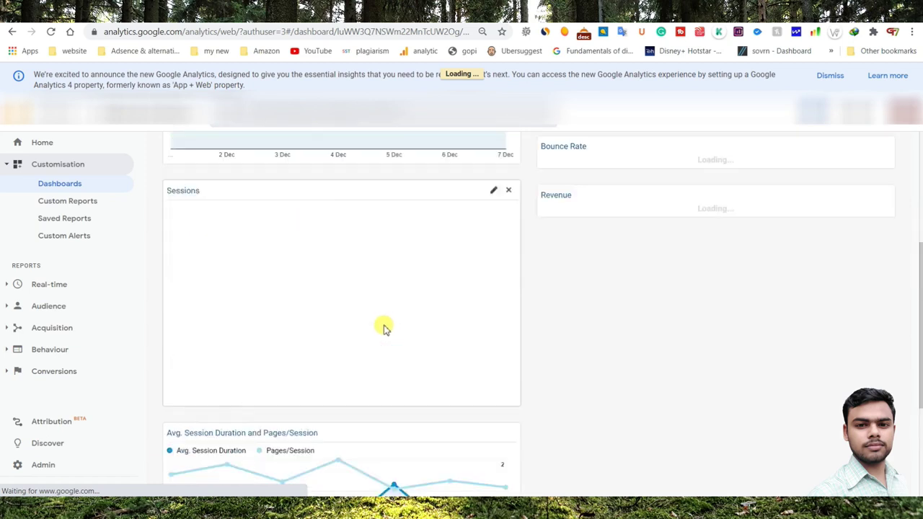
{"action": "scroll", "coordinate": [383, 328], "scroll_direction": "up", "scroll_amount": 3}
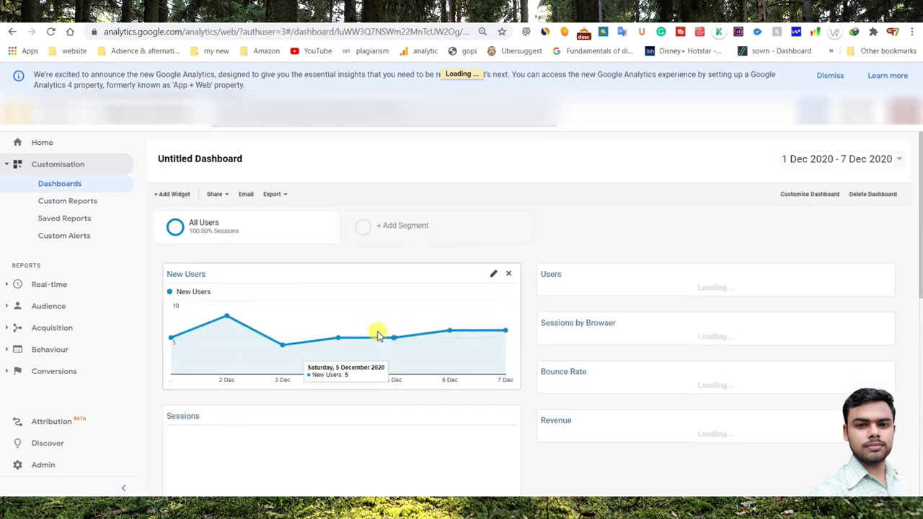
{"action": "scroll", "coordinate": [424, 313], "scroll_direction": "down", "scroll_amount": 7}
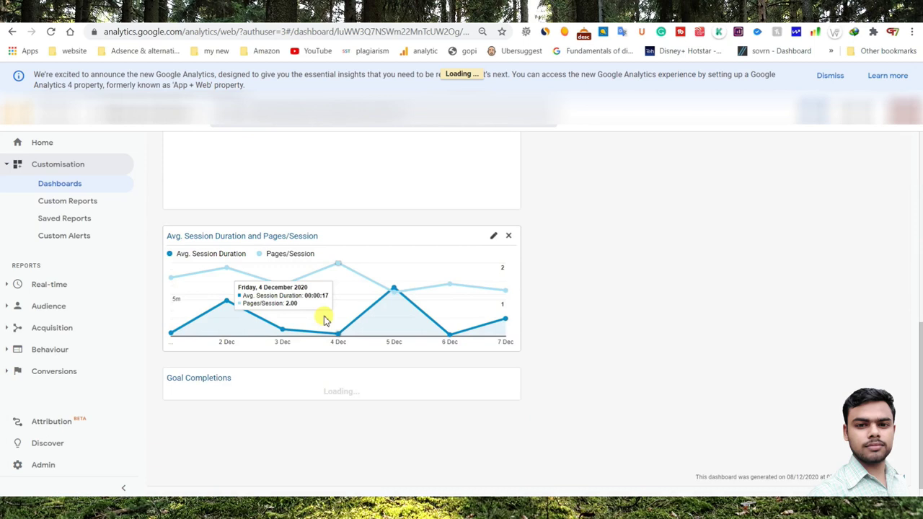
{"action": "mouse_move", "coordinate": [499, 329]}
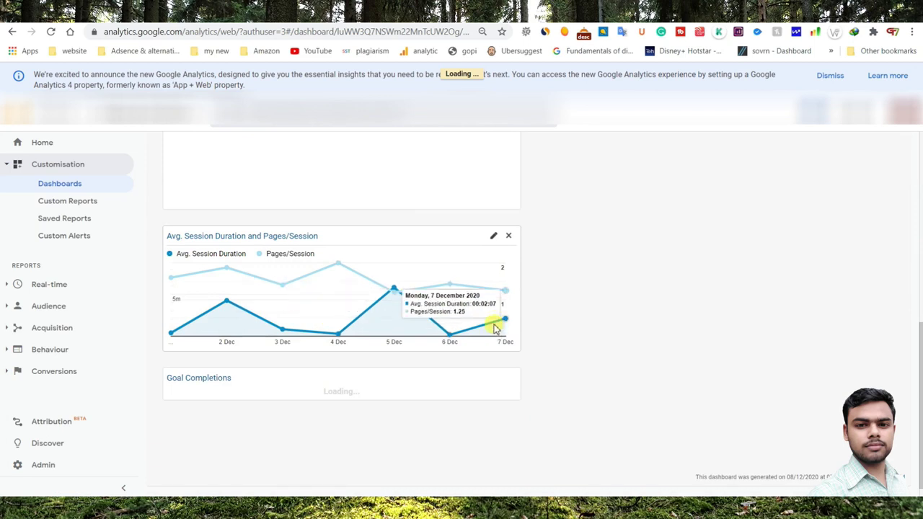
Open the Real-time Overview report and examine its active users, page views, top active pages, referrals, social traffic and keywords.
{"action": "left_click", "coordinate": [34, 287]}
{"action": "left_click", "coordinate": [65, 225]}
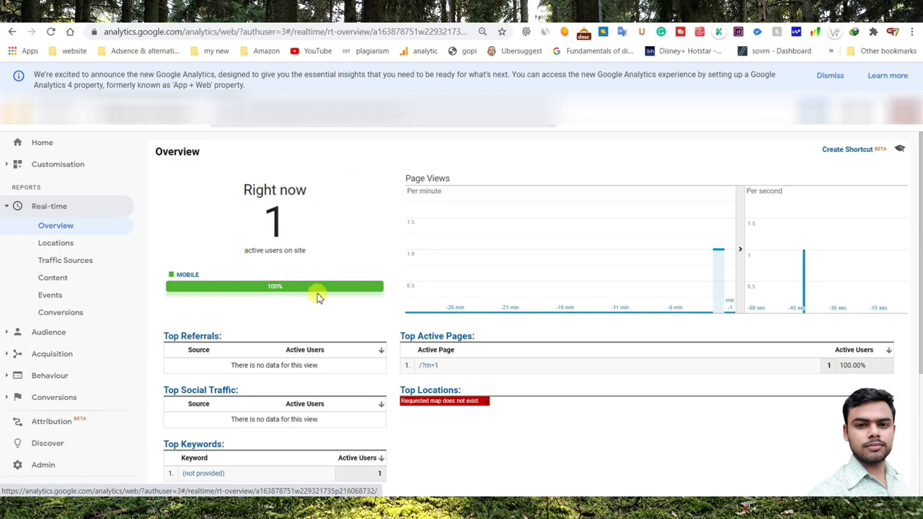
{"action": "scroll", "coordinate": [382, 382], "scroll_direction": "down", "scroll_amount": 3}
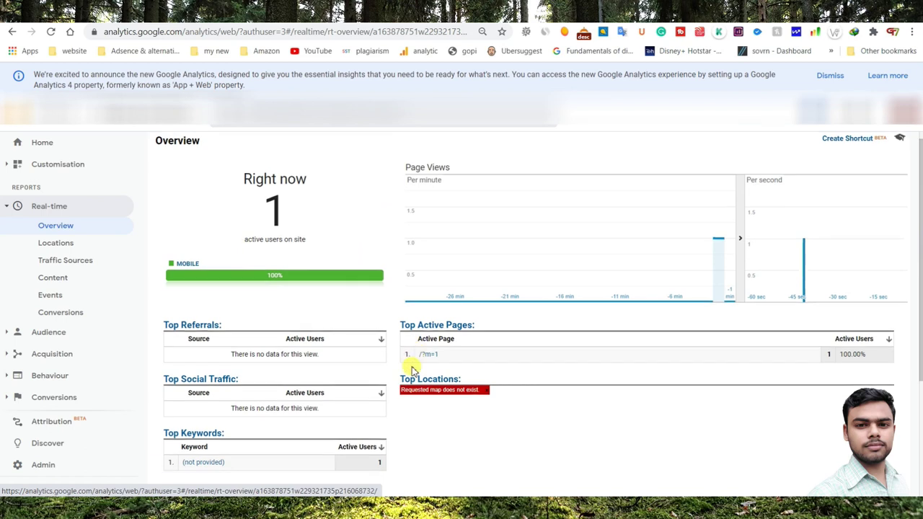
{"action": "scroll", "coordinate": [425, 310], "scroll_direction": "up", "scroll_amount": 1}
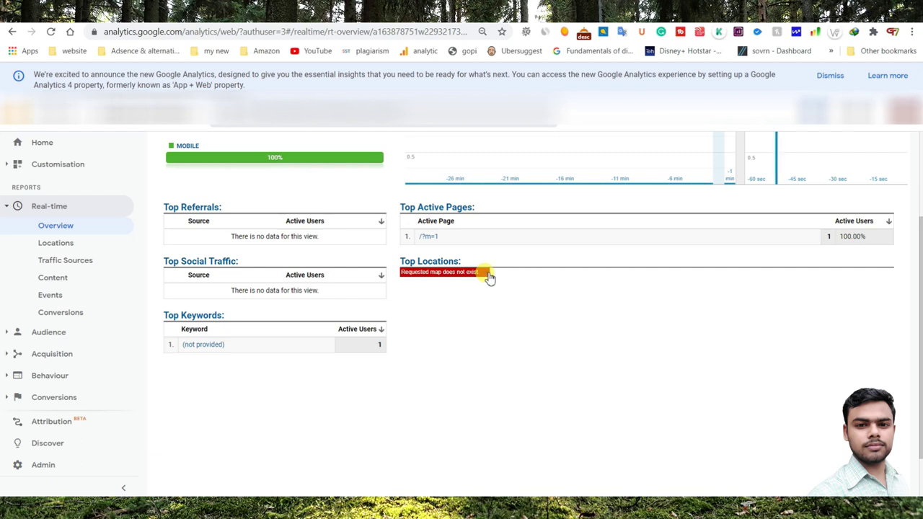
{"action": "scroll", "coordinate": [486, 365], "scroll_direction": "up", "scroll_amount": 1}
{"action": "scroll", "coordinate": [440, 355], "scroll_direction": "down", "scroll_amount": 1}
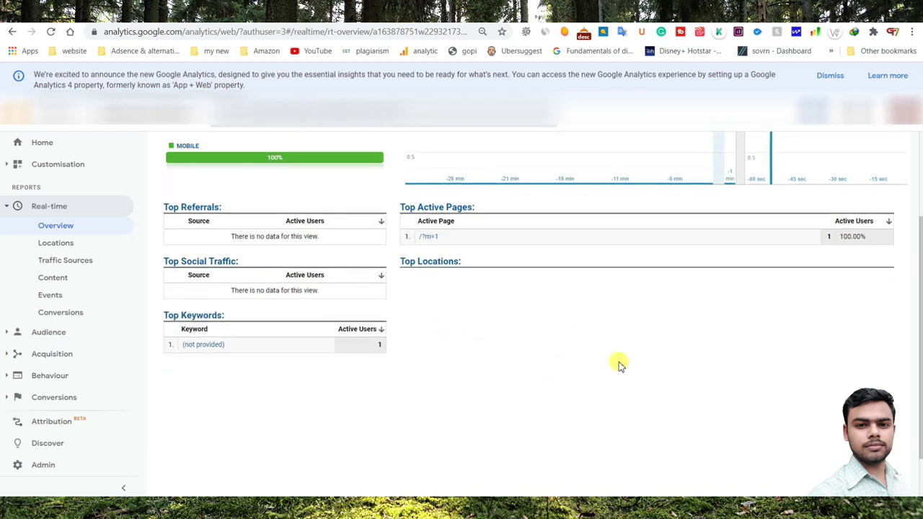
{"action": "scroll", "coordinate": [505, 390], "scroll_direction": "up", "scroll_amount": 1}
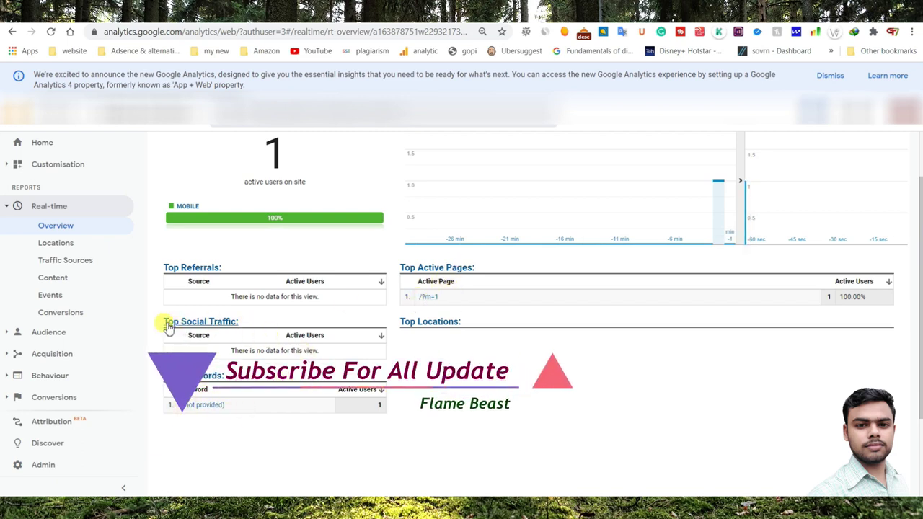
{"action": "scroll", "coordinate": [215, 331], "scroll_direction": "up", "scroll_amount": 1}
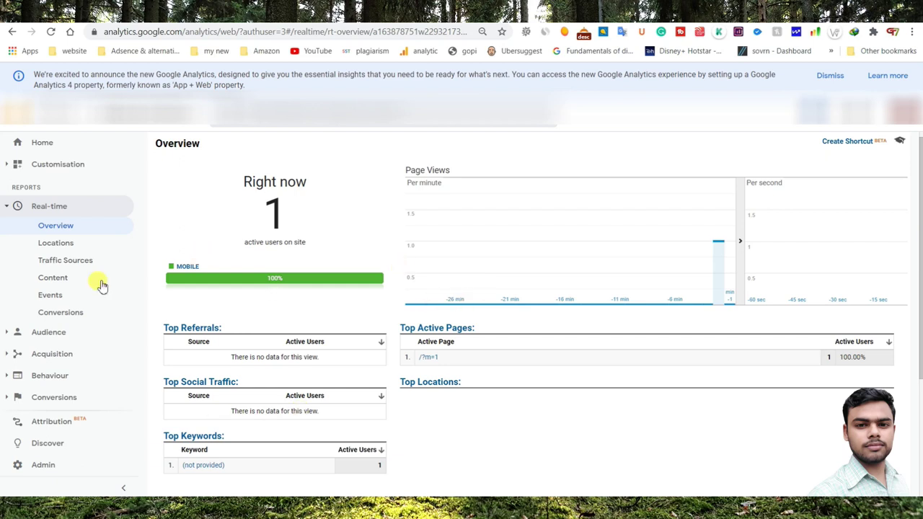
Open the Real-time Locations report and examine the active users by country in the table and on the map.
{"action": "left_click", "coordinate": [50, 245]}
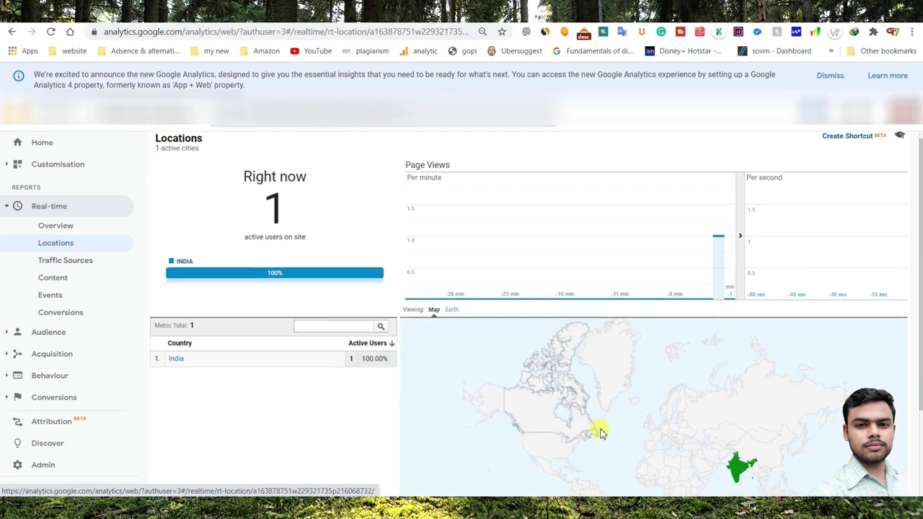
{"action": "scroll", "coordinate": [595, 428], "scroll_direction": "down", "scroll_amount": 2}
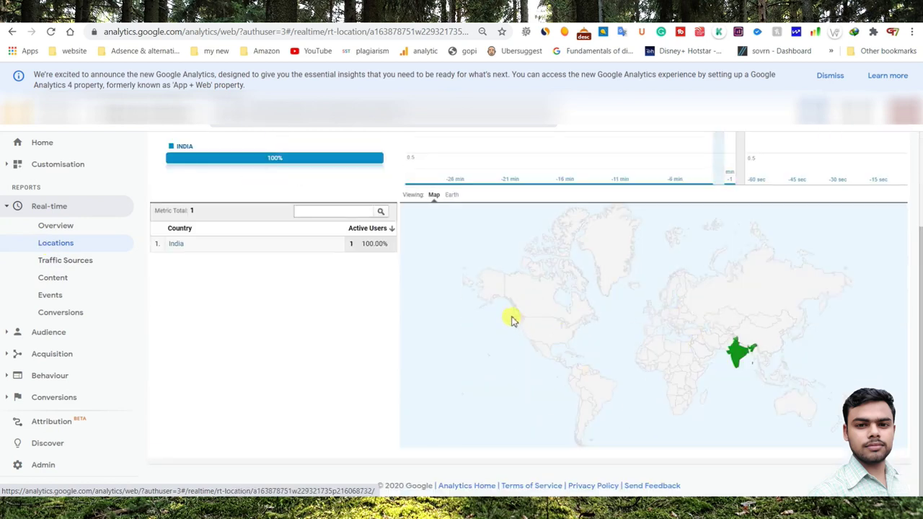
{"action": "scroll", "coordinate": [510, 317], "scroll_direction": "up", "scroll_amount": 2}
{"action": "scroll", "coordinate": [751, 457], "scroll_direction": "down", "scroll_amount": 1}
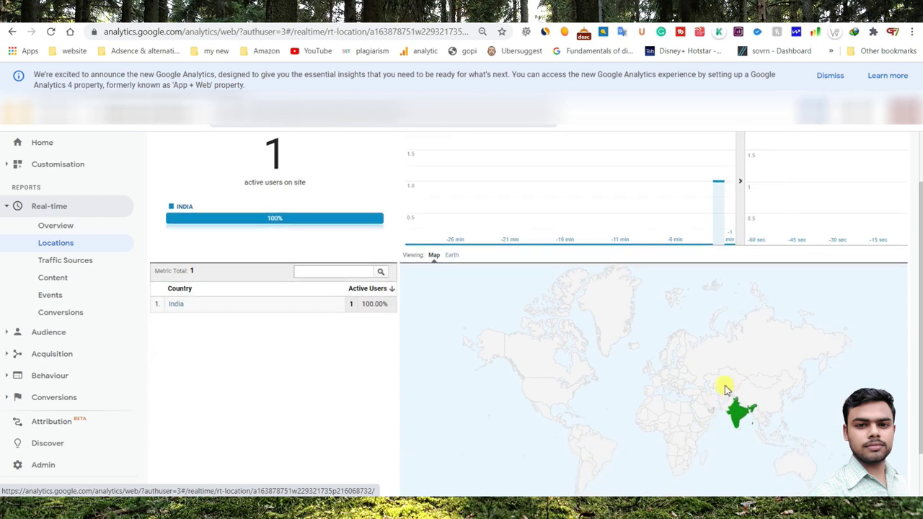
{"action": "mouse_move", "coordinate": [738, 415]}
View the Real-time Traffic Sources report, followed by the Real-time Content report.
{"action": "left_click", "coordinate": [52, 261]}
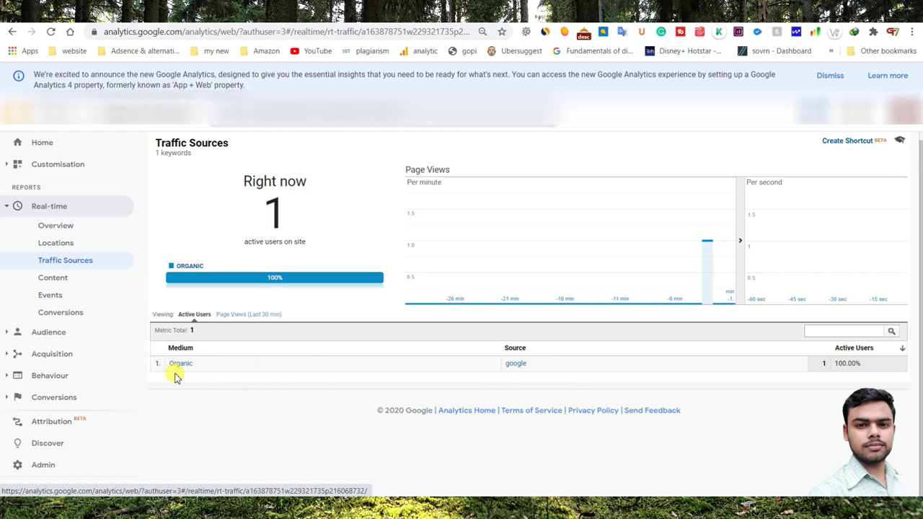
{"action": "left_click", "coordinate": [80, 280]}
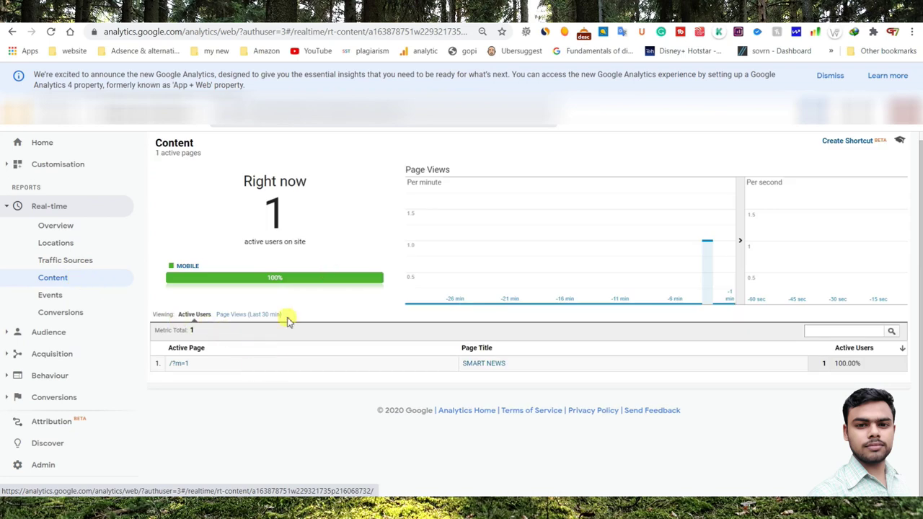
Open the Audience Overview report and examine its users chart, session metrics and demographics tables.
{"action": "left_click", "coordinate": [55, 336]}
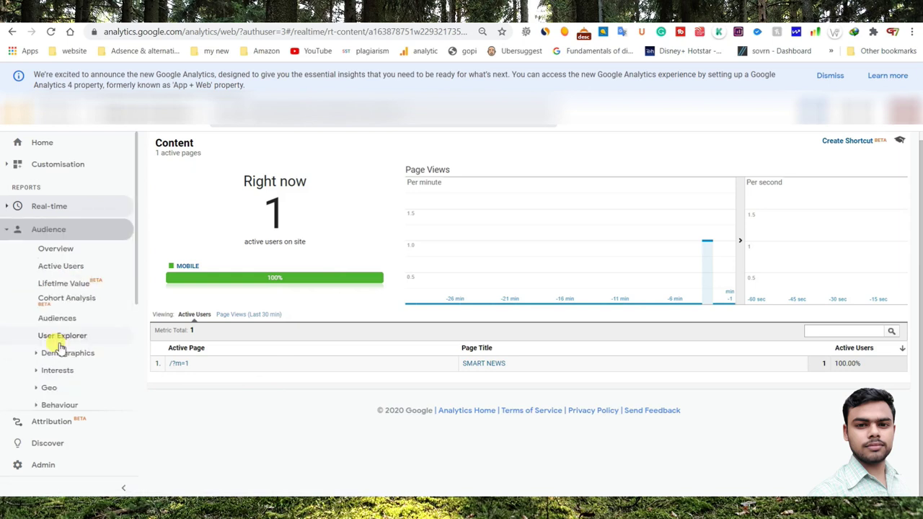
{"action": "left_click", "coordinate": [59, 248]}
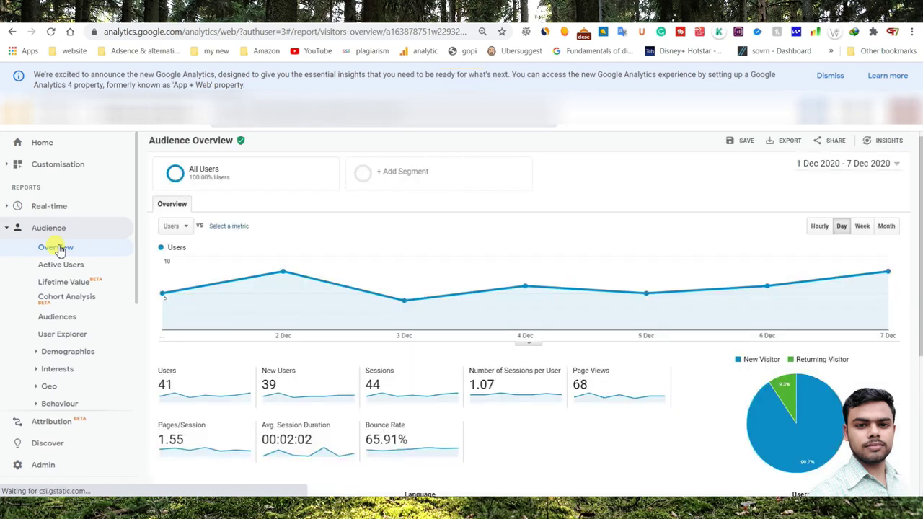
{"action": "scroll", "coordinate": [417, 333], "scroll_direction": "down", "scroll_amount": 3}
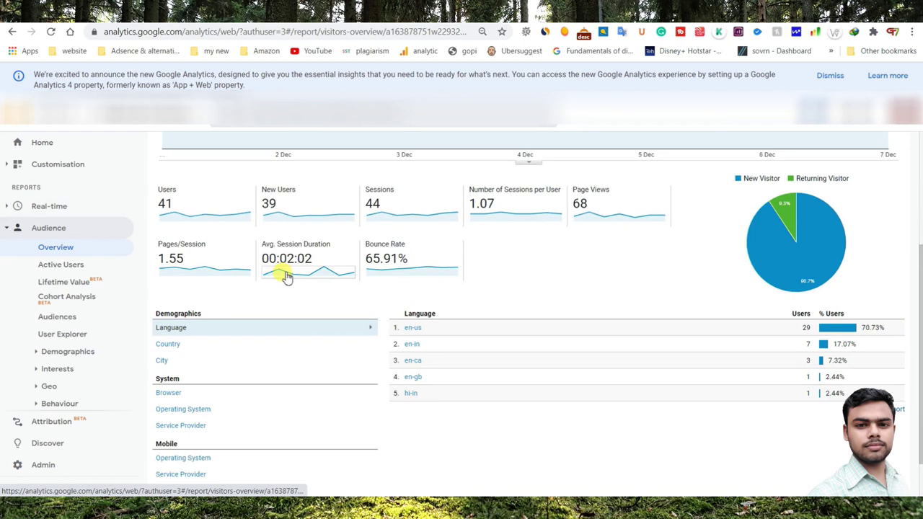
{"action": "scroll", "coordinate": [285, 288], "scroll_direction": "down", "scroll_amount": 2}
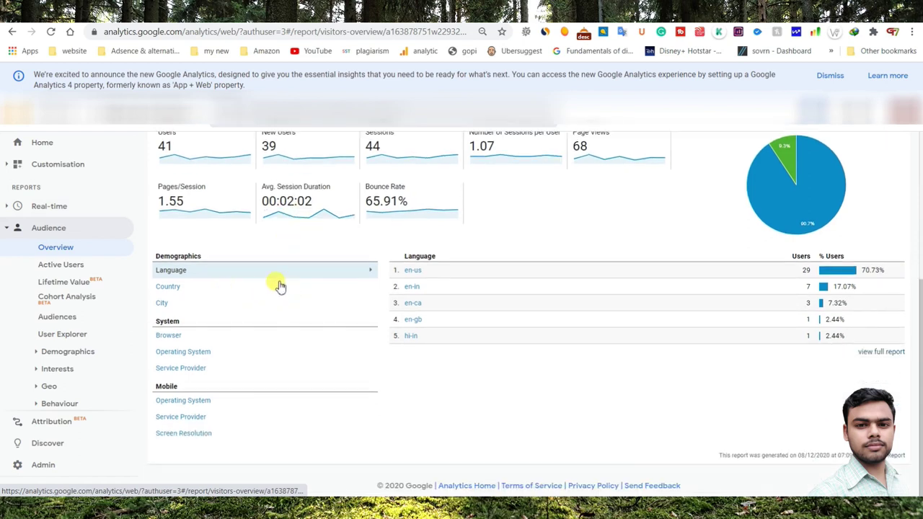
{"action": "scroll", "coordinate": [424, 353], "scroll_direction": "up", "scroll_amount": 5}
{"action": "scroll", "coordinate": [401, 322], "scroll_direction": "up", "scroll_amount": 1}
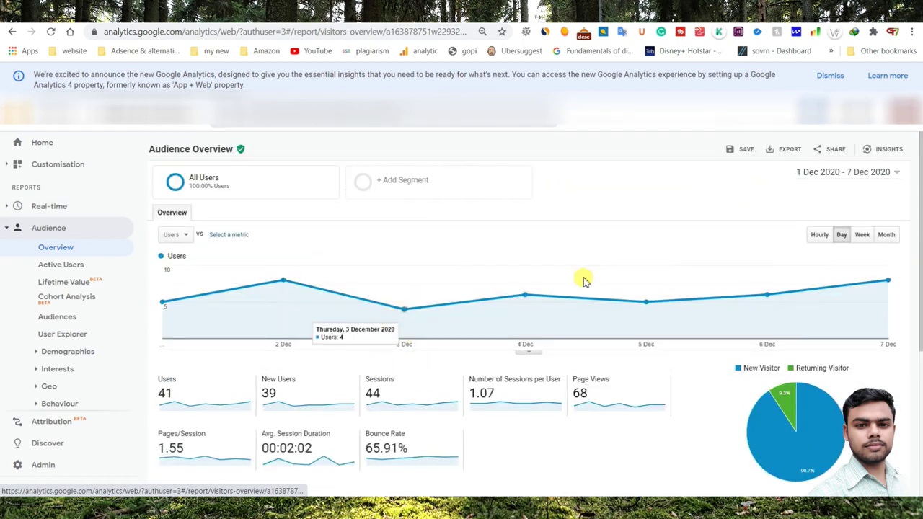
Set the Audience Overview date range to 5 Oct 2020 - 7 Dec 2020 and apply it.
{"action": "left_click", "coordinate": [833, 175]}
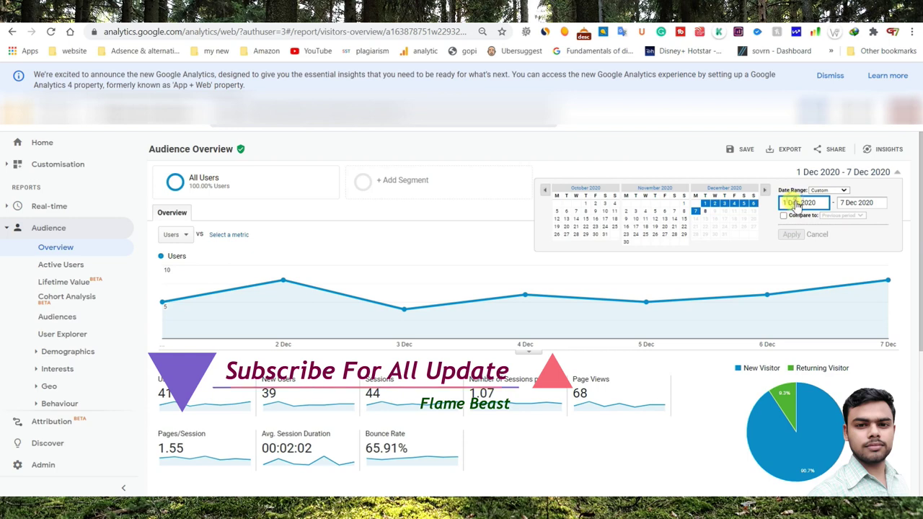
{"action": "left_click", "coordinate": [556, 211]}
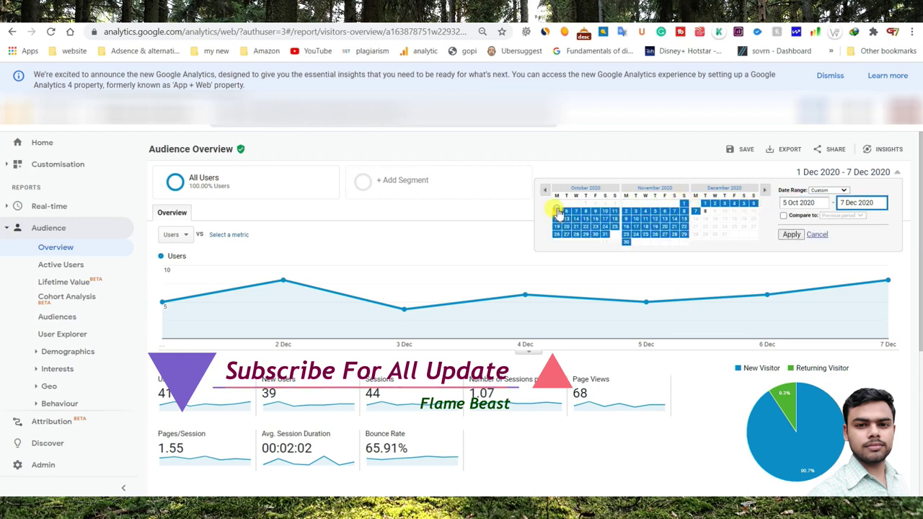
{"action": "left_click", "coordinate": [788, 235]}
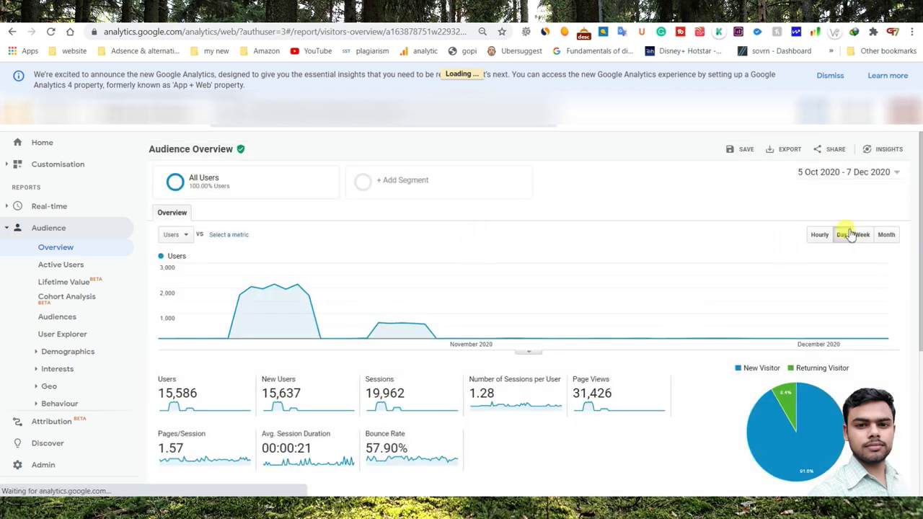
View the Audience Overview user breakdown by country, by city and by browser.
{"action": "scroll", "coordinate": [238, 358], "scroll_direction": "down", "scroll_amount": 3}
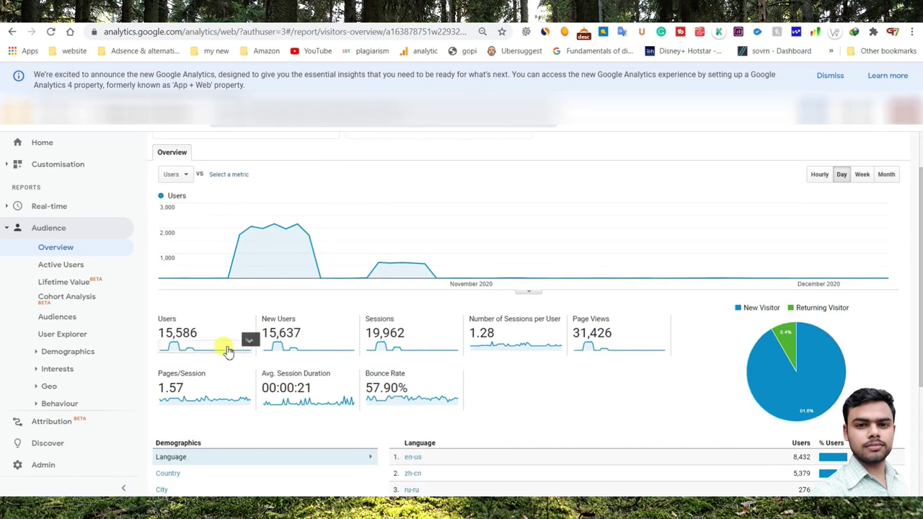
{"action": "scroll", "coordinate": [216, 328], "scroll_direction": "down", "scroll_amount": 1}
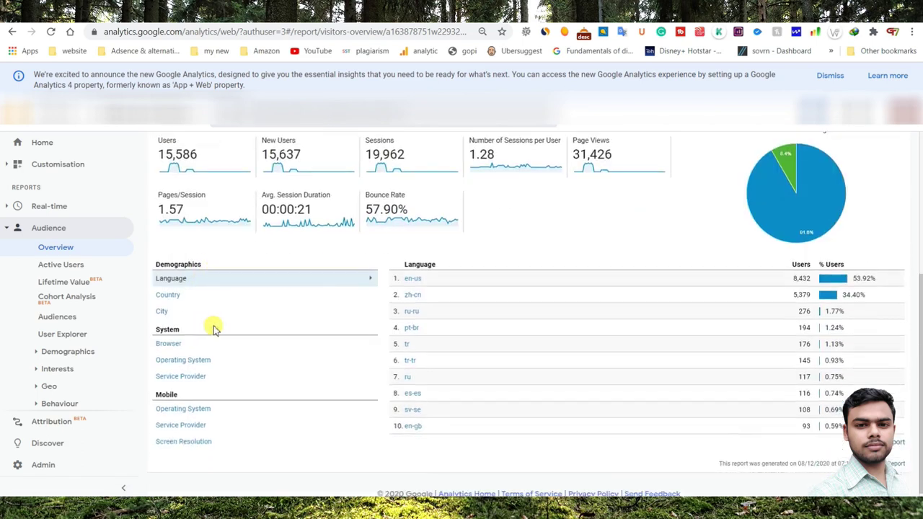
{"action": "left_click", "coordinate": [168, 288]}
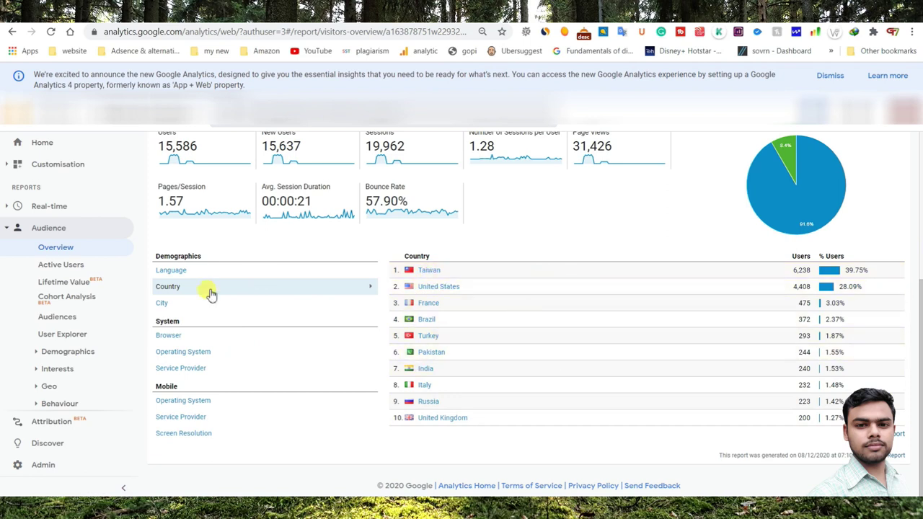
{"action": "left_click", "coordinate": [166, 304]}
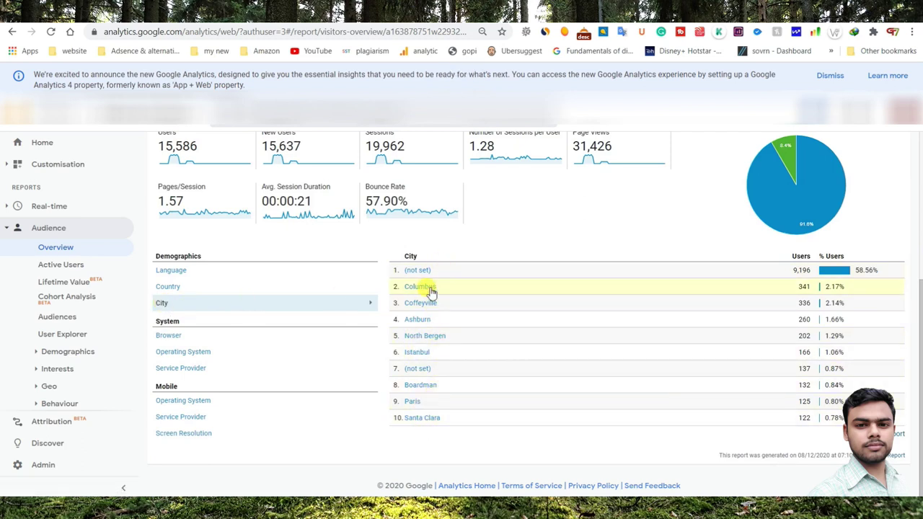
{"action": "left_click", "coordinate": [170, 335]}
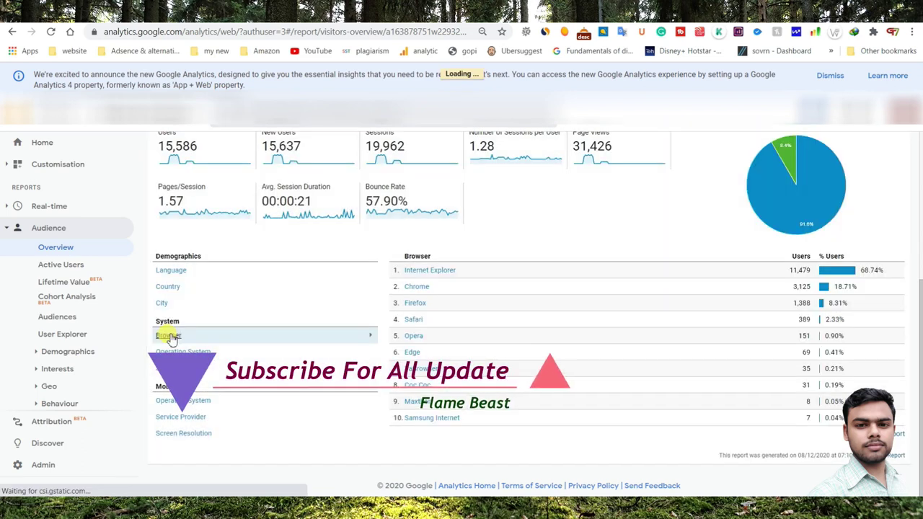